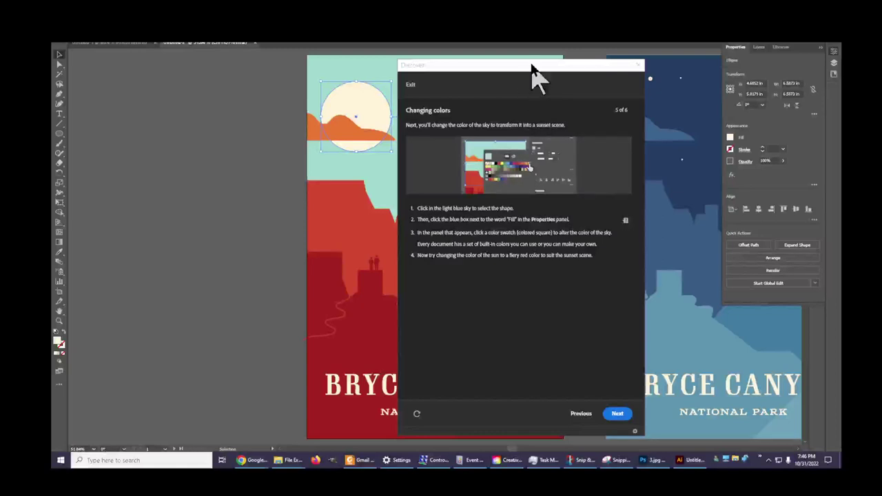
Drag the Discover panel left off the Bryce Canyon poster and deselect the sun.
left_click_drag(545, 67, 220, 85)
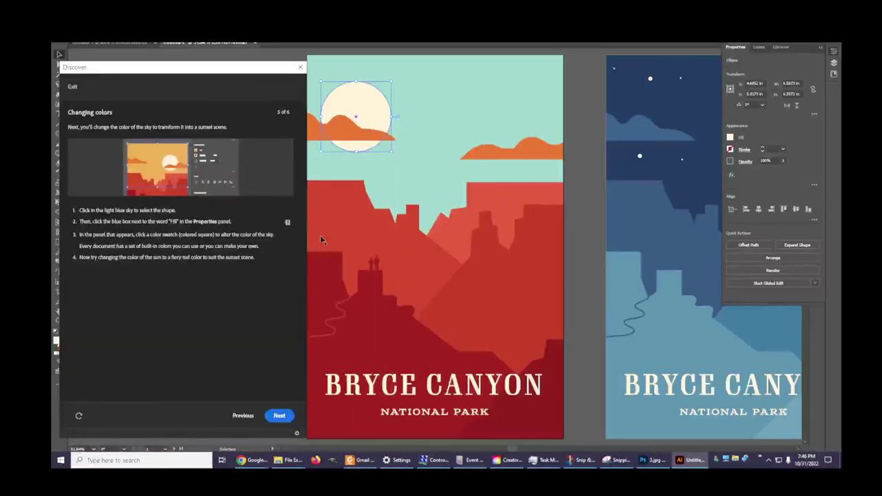
right_click(478, 102)
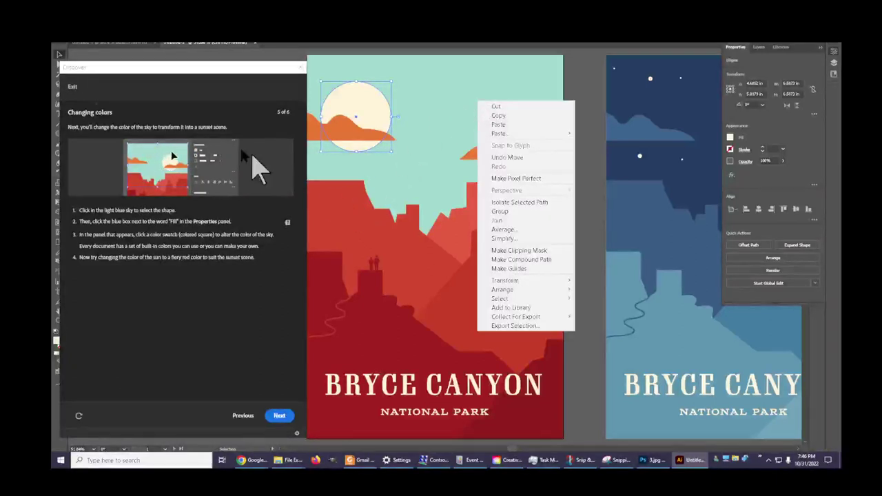
left_click(164, 44)
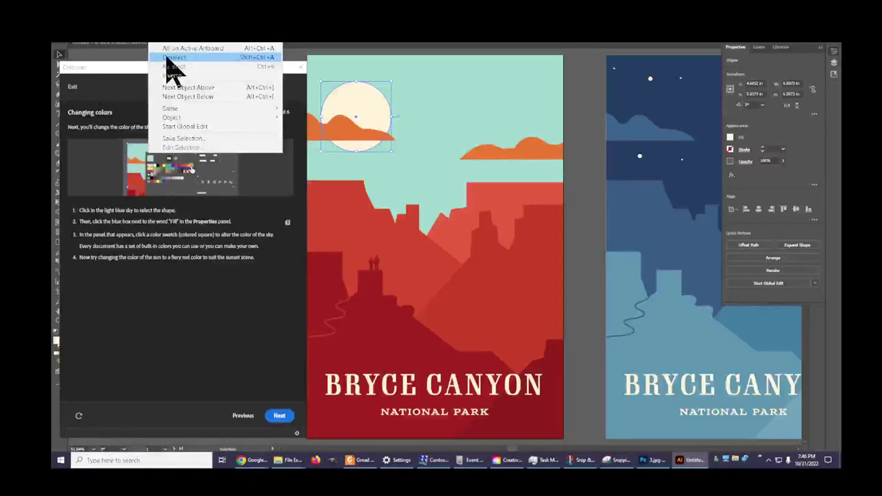
left_click(174, 58)
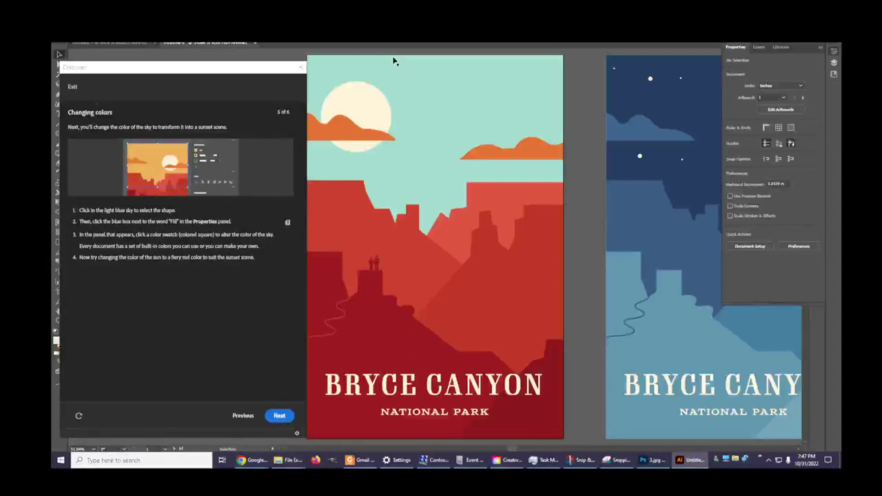
Select the Bryce Canyon poster's light blue sky with the Selection tool.
left_click(484, 94)
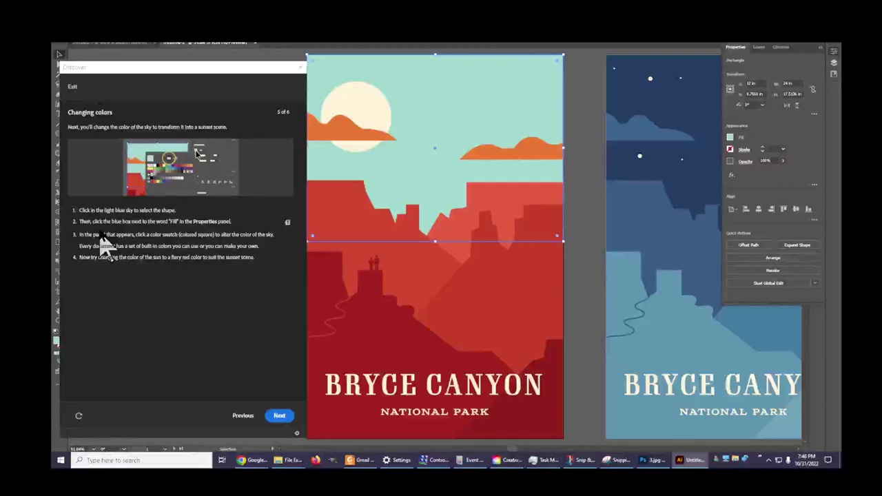
Have the tutorial point out the fill setting, then open the sky's Fill swatches.
left_click(288, 223)
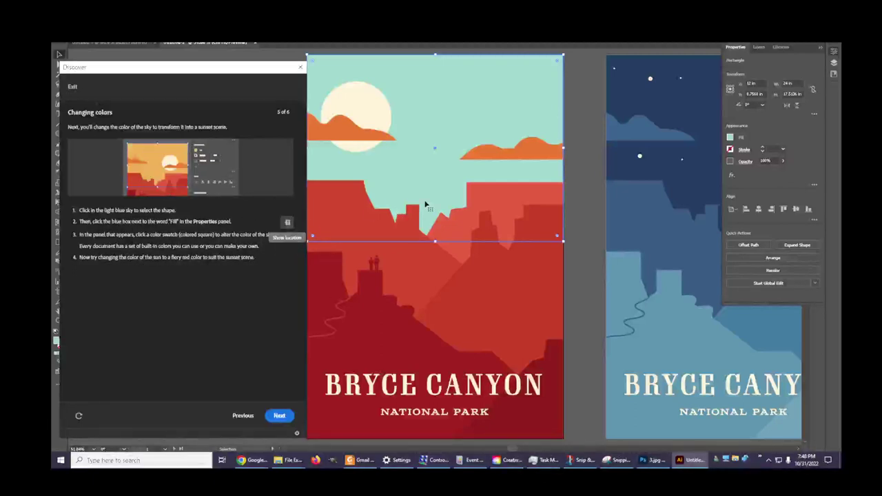
left_click(287, 223)
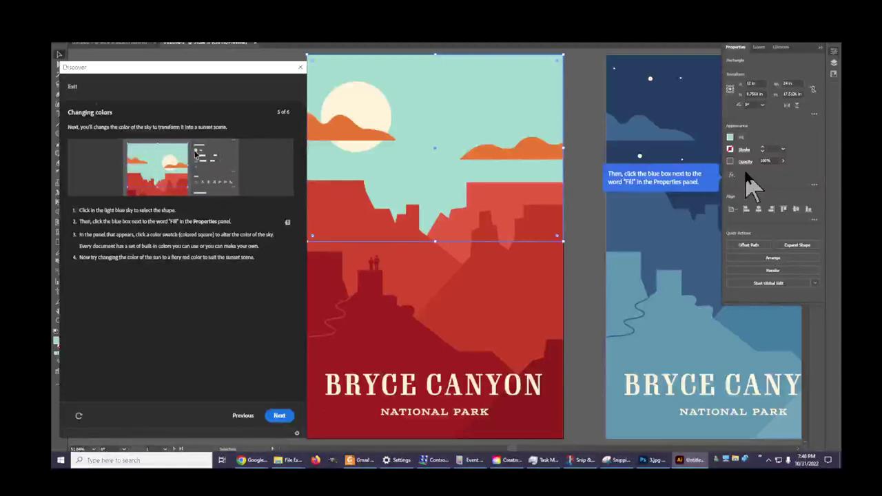
left_click(730, 138)
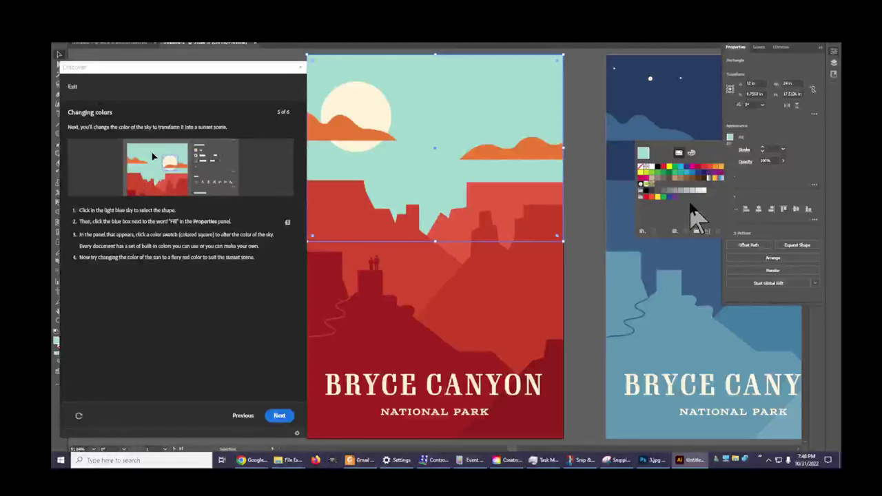
Fill the sky with an orange-yellow swatch from the Fill flyout's Swatches view.
left_click(692, 152)
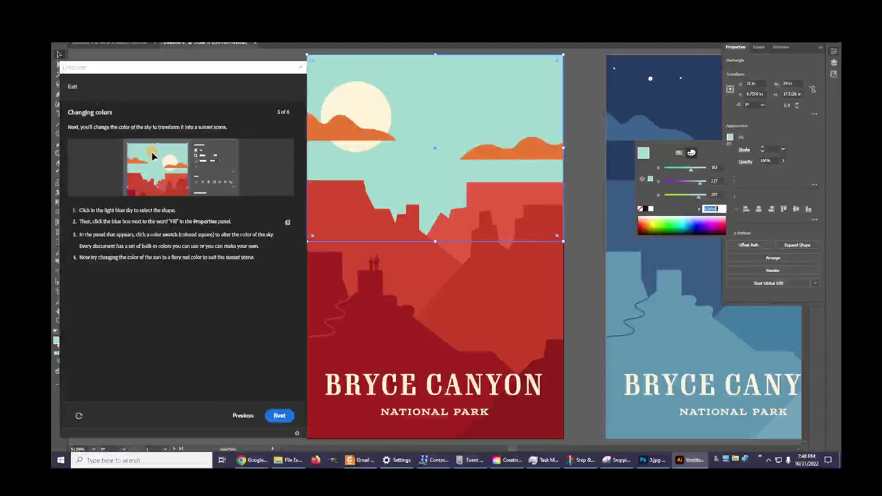
left_click(678, 153)
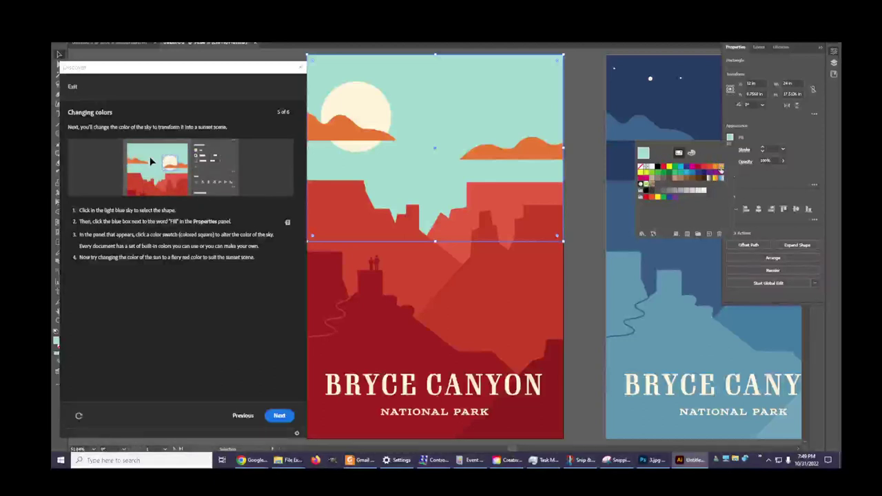
left_click(720, 168)
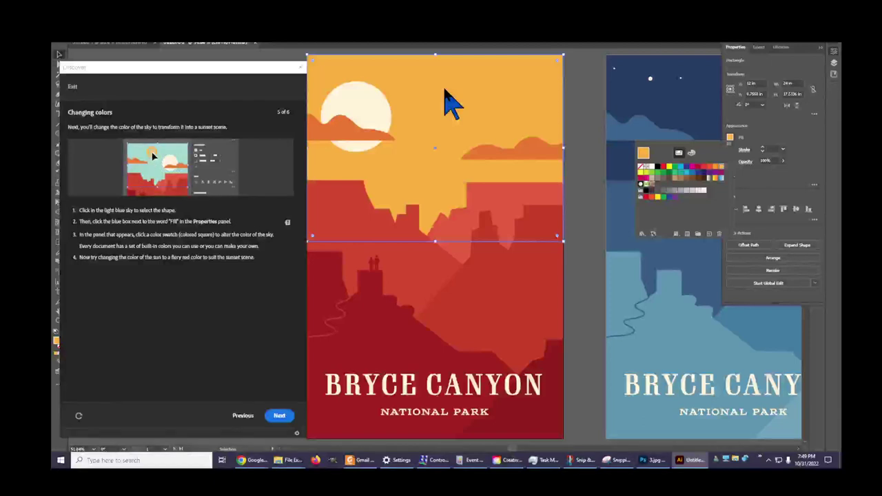
Close the swatch flyout, then cancel the Ctrl+W save prompt to keep the poster open.
left_click(379, 113)
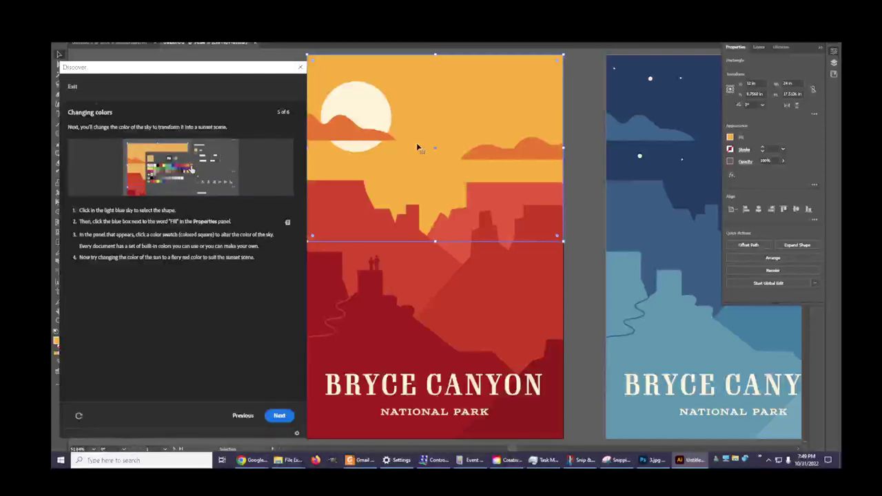
key("ctrl+w")
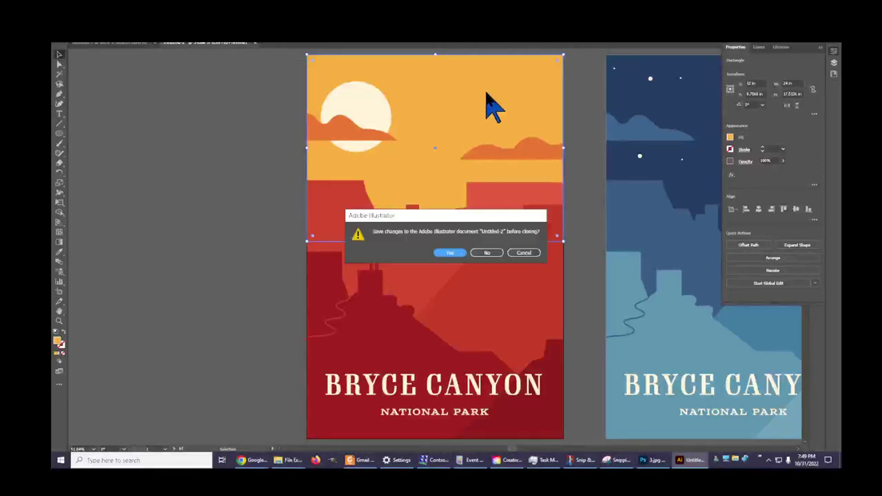
left_click(528, 253)
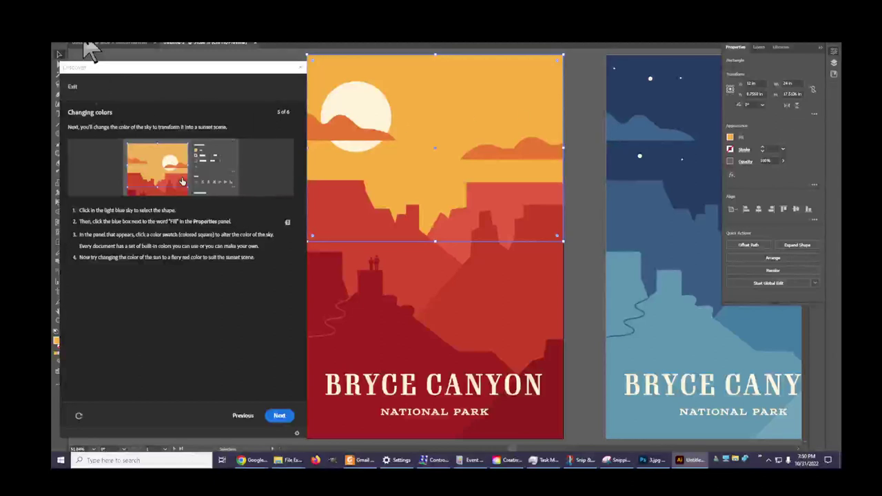
Open the Select menu and the sky's context menu, dismissing both unused.
left_click(157, 43)
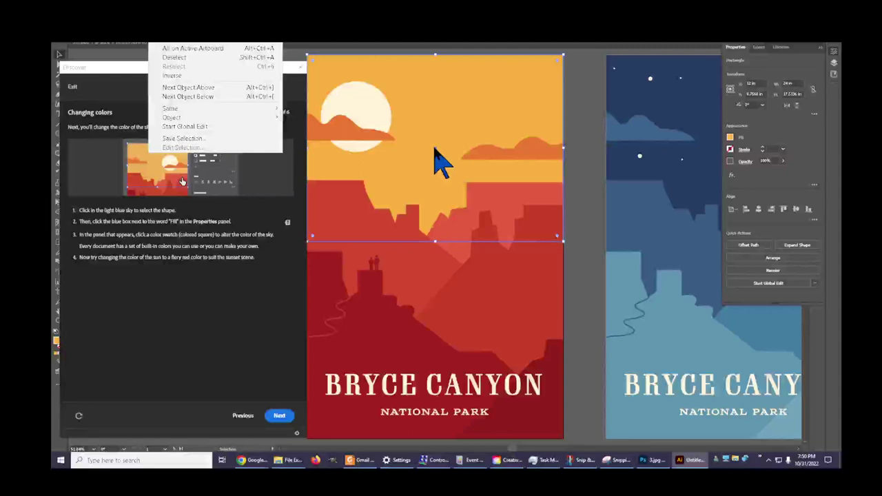
left_click(434, 149)
right_click(434, 150)
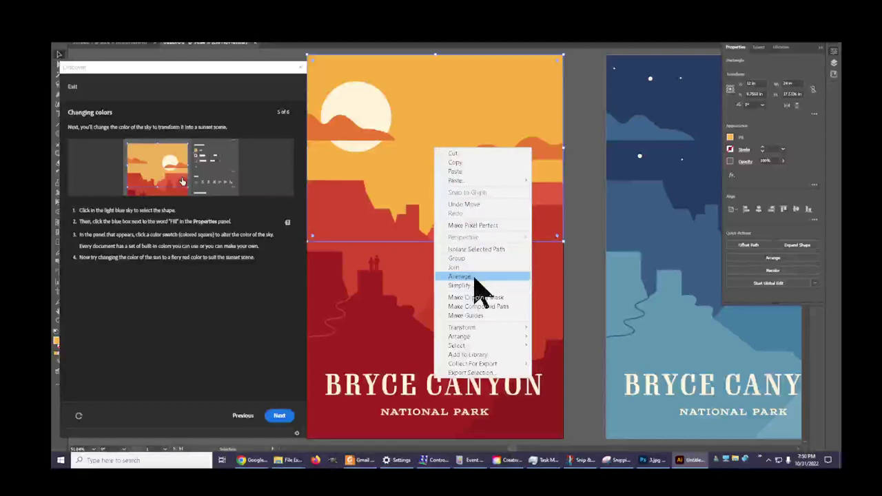
mouse_move(518, 347)
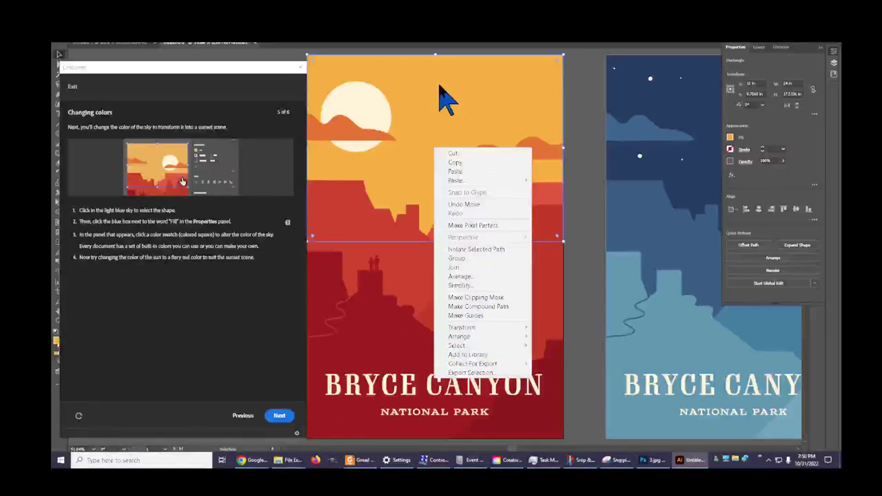
left_click(446, 121)
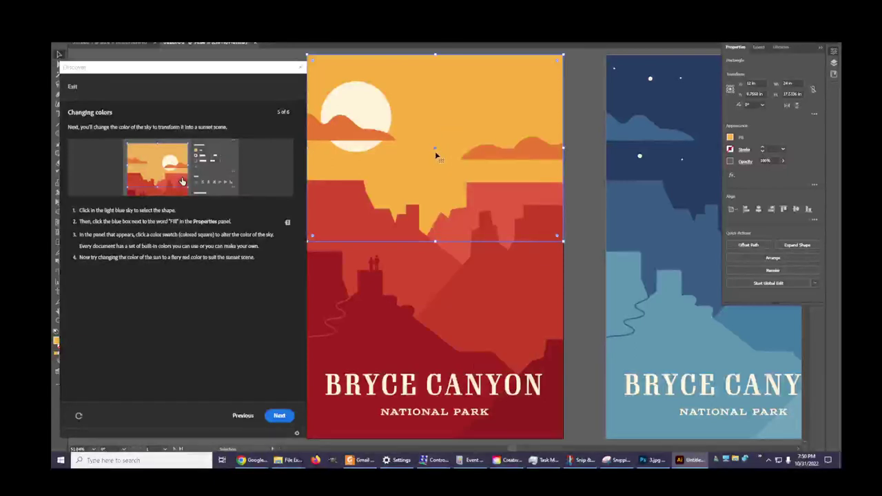
Deselect the orange sky with Shift+Ctrl+A and select the pale sun circle.
left_click(163, 41)
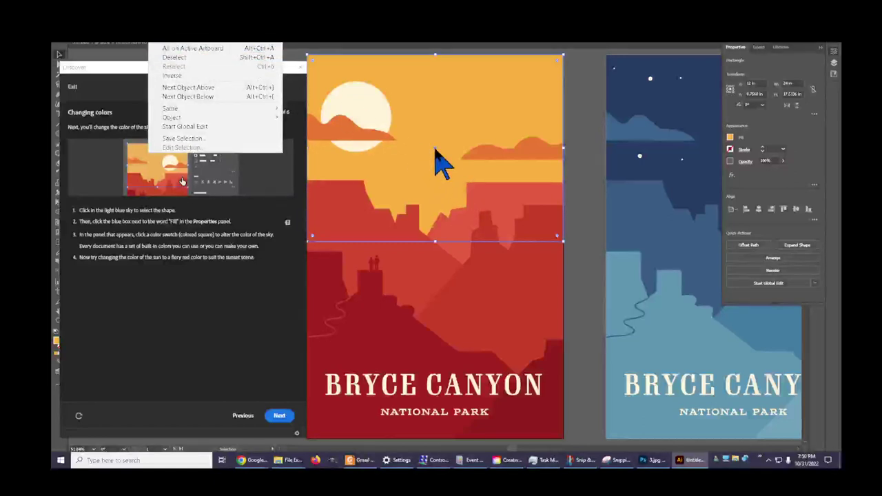
left_click(436, 152)
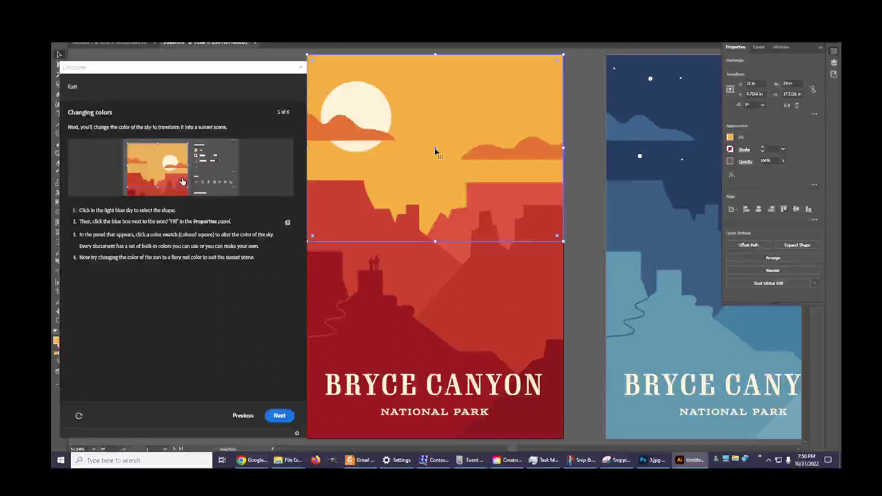
key("ctrl+shift+a")
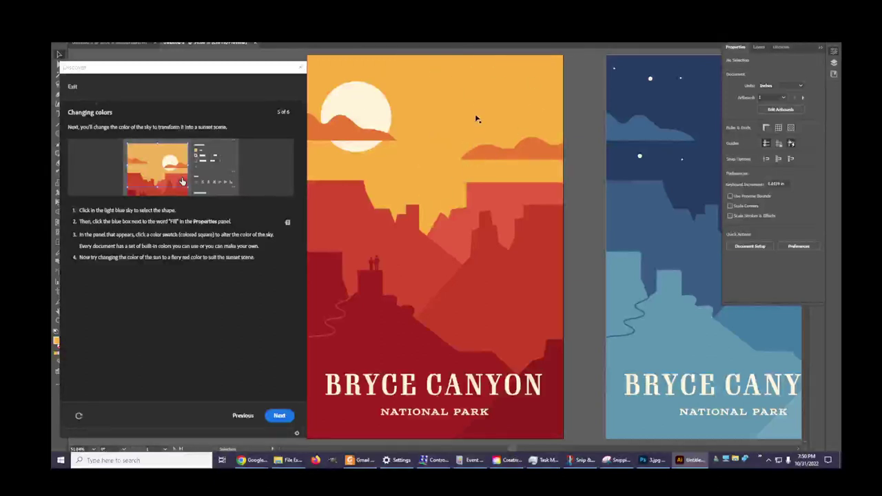
left_click(365, 100)
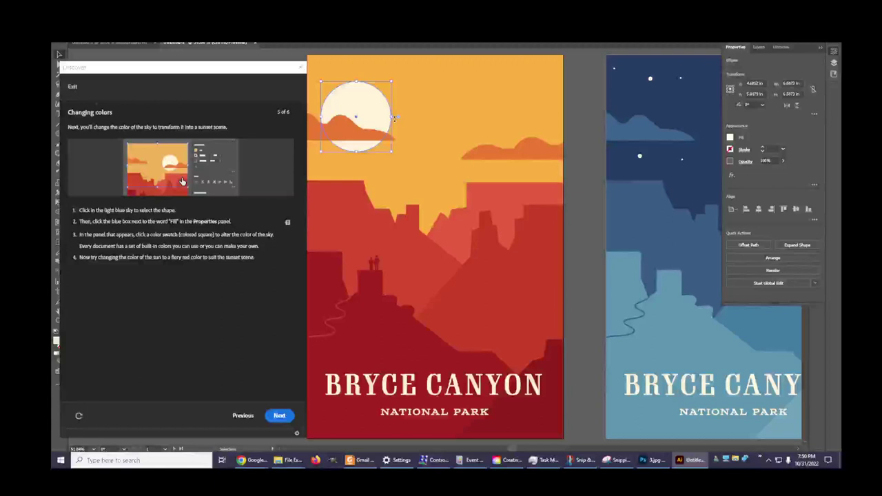
Fill the sun with a red swatch, close the swatches, and deselect it.
left_click(731, 138)
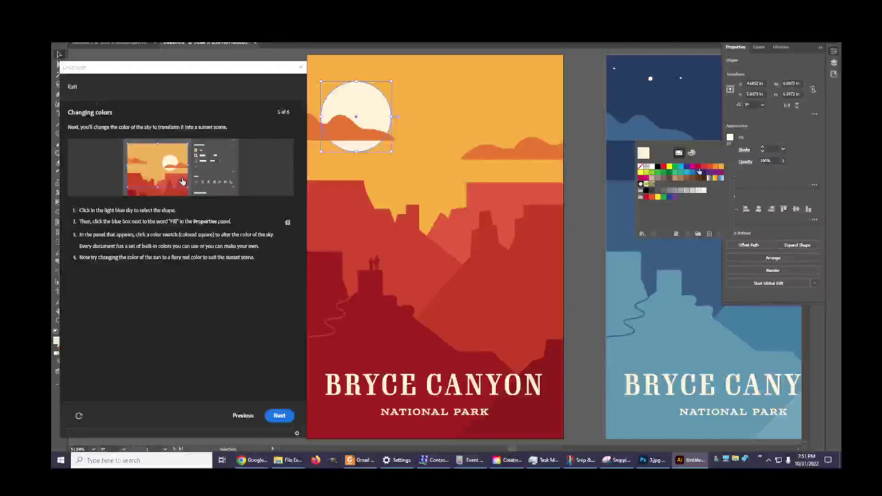
left_click(698, 168)
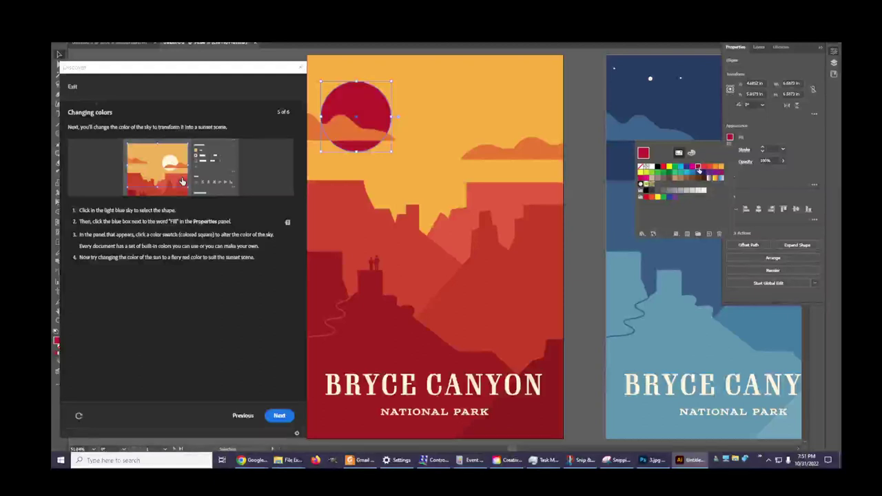
left_click(138, 288)
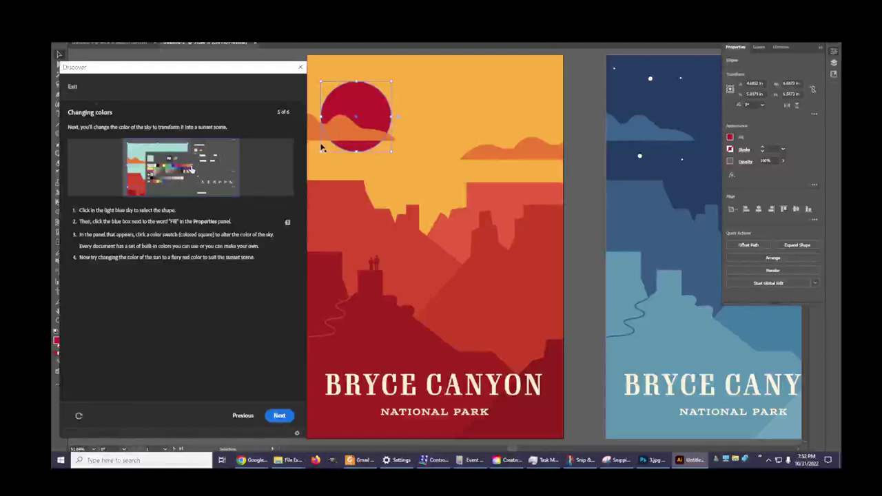
key("a")
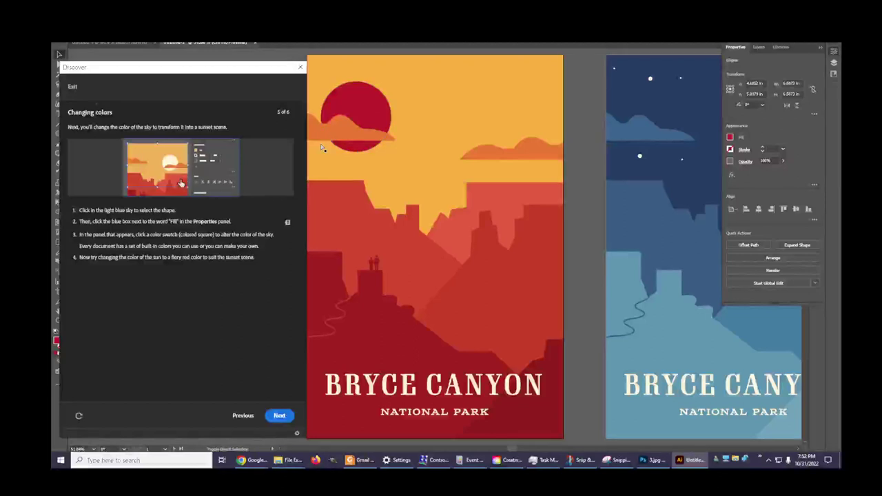
left_click(320, 147)
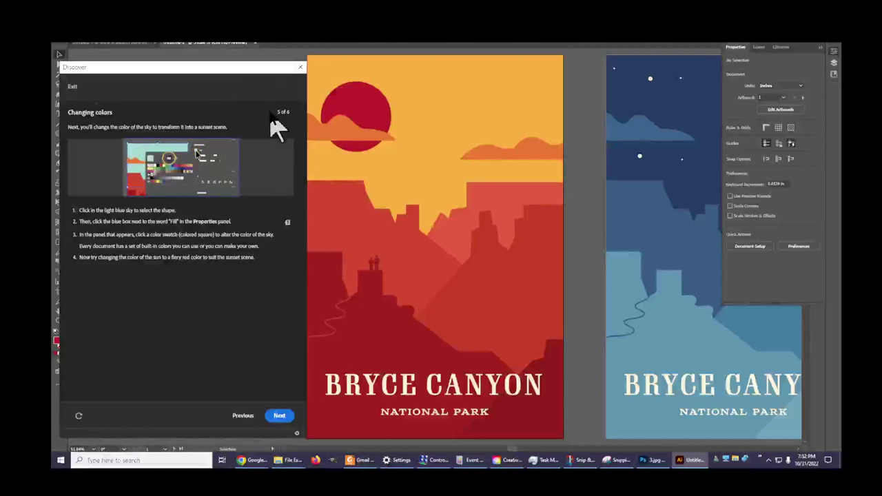
Advance the Discover tutorial to step 6, 'Moving around in your document', and nudge the panel right.
left_click(279, 416)
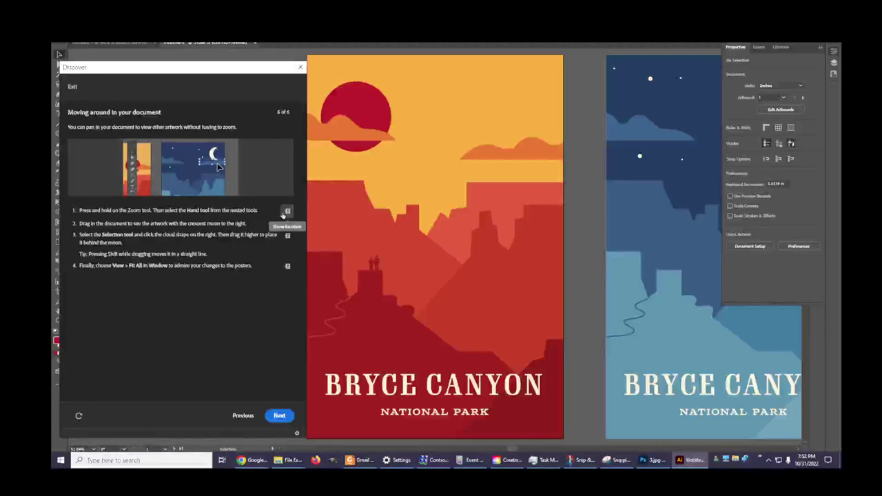
left_click(287, 211)
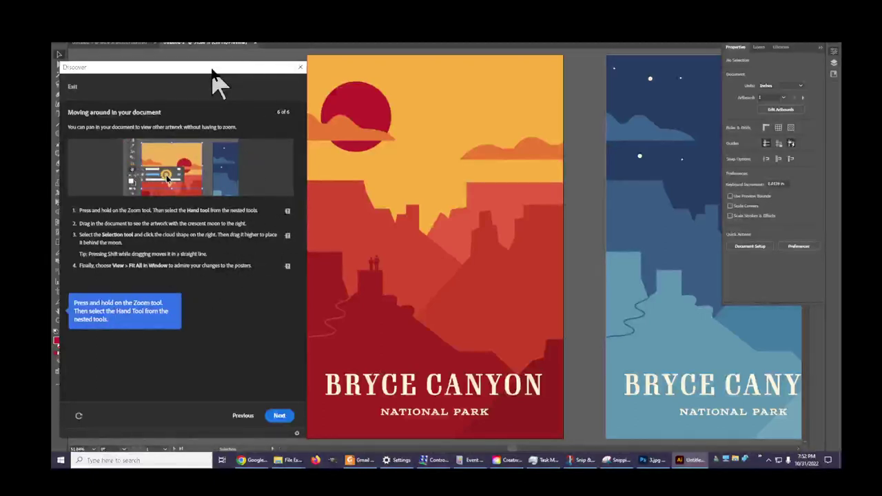
left_click_drag(214, 73, 248, 68)
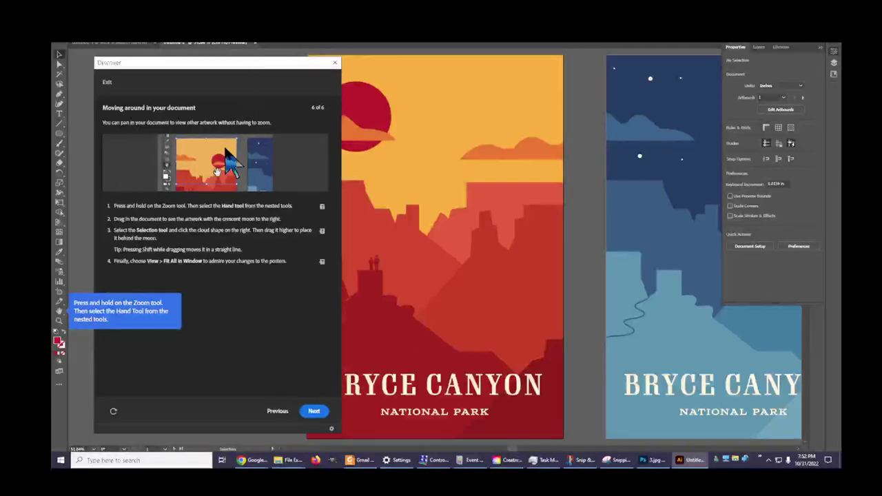
Pick the Hand Tool from the Zoom flyout and pan left to the night poster.
left_click(61, 319)
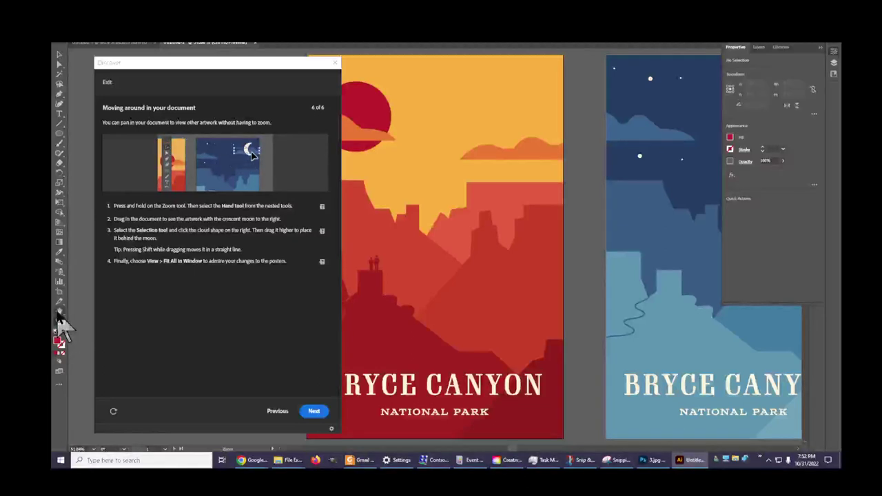
left_click(59, 312)
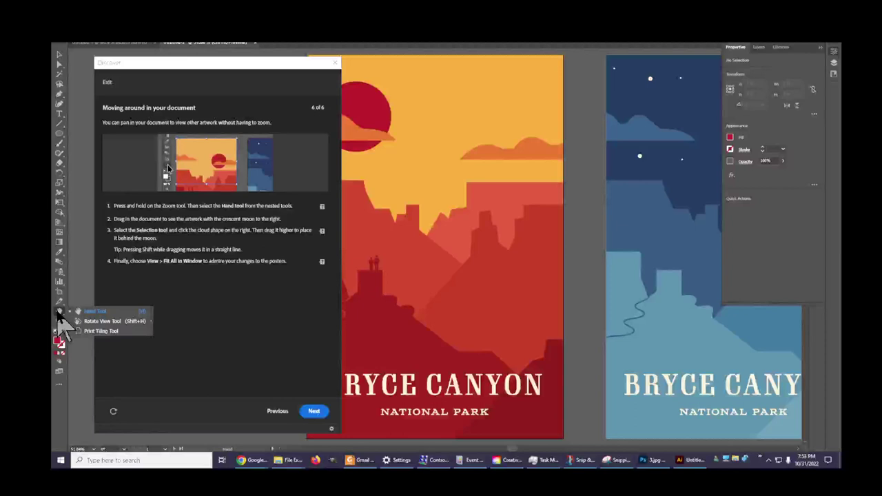
left_click(90, 311)
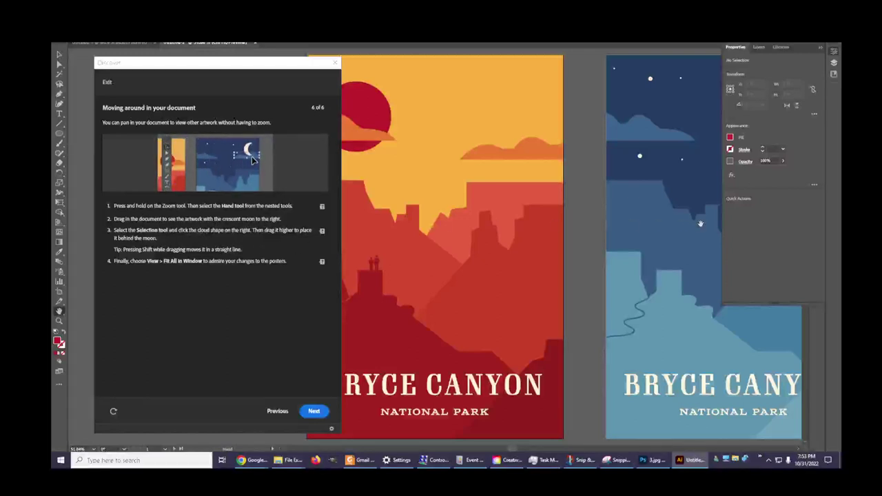
left_click_drag(511, 240, 304, 241)
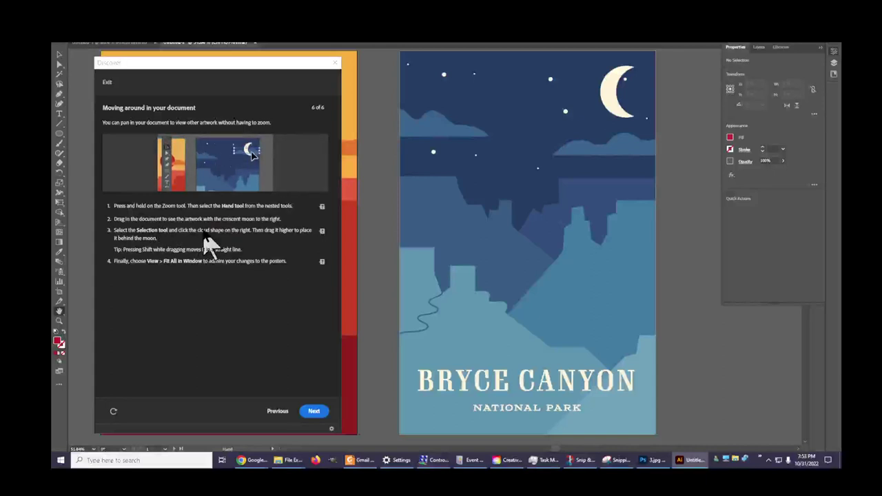
Drag the night poster's right-hand cloud up behind the crescent moon, then deselect it.
left_click(58, 55)
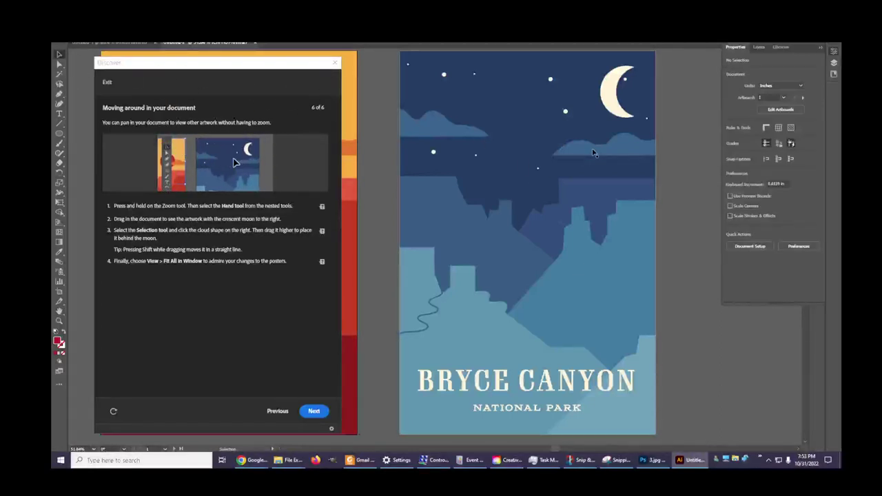
left_click_drag(630, 148, 624, 96)
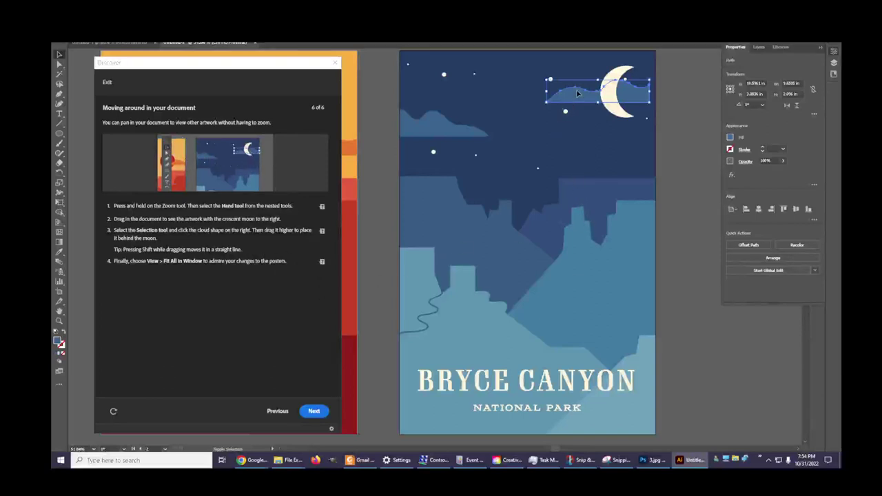
left_click(577, 128)
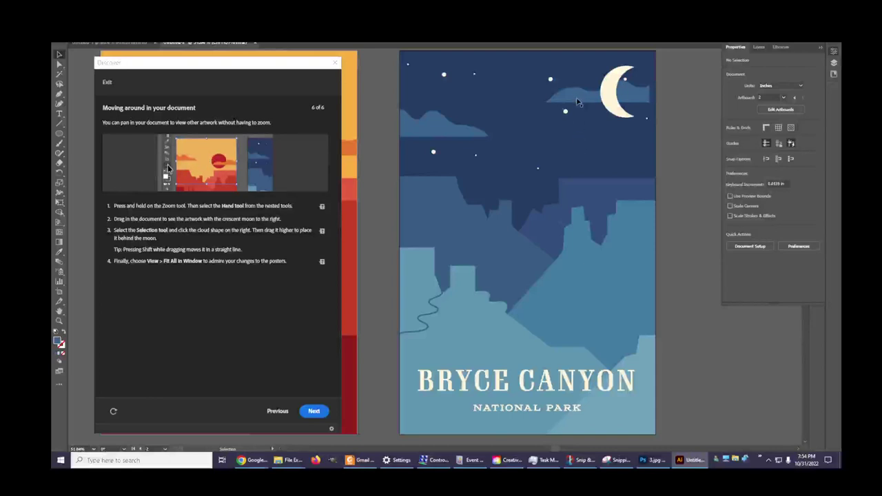
left_click(578, 97)
mouse_move(577, 97)
left_mouse_down()
mouse_move(586, 132)
mouse_move(606, 86)
mouse_move(475, 93)
mouse_move(521, 93)
mouse_move(568, 110)
mouse_move(567, 138)
mouse_move(573, 99)
mouse_move(586, 103)
left_mouse_up()
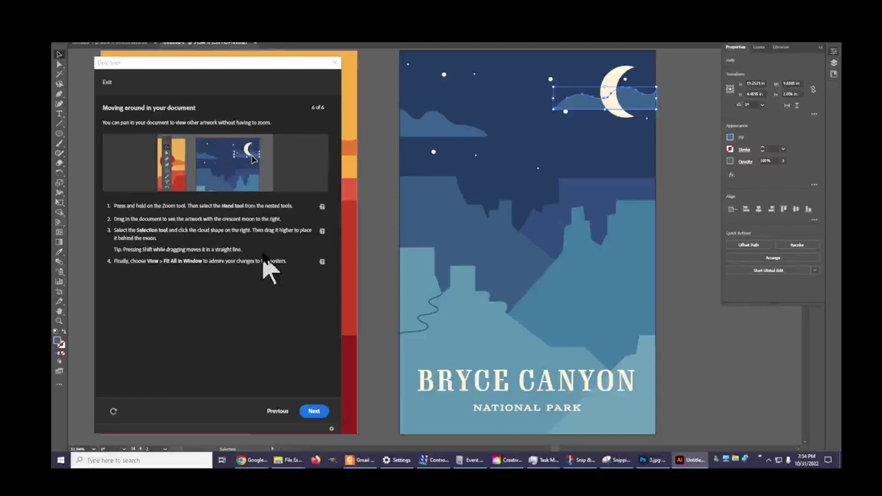
key("ctrl+shift+a")
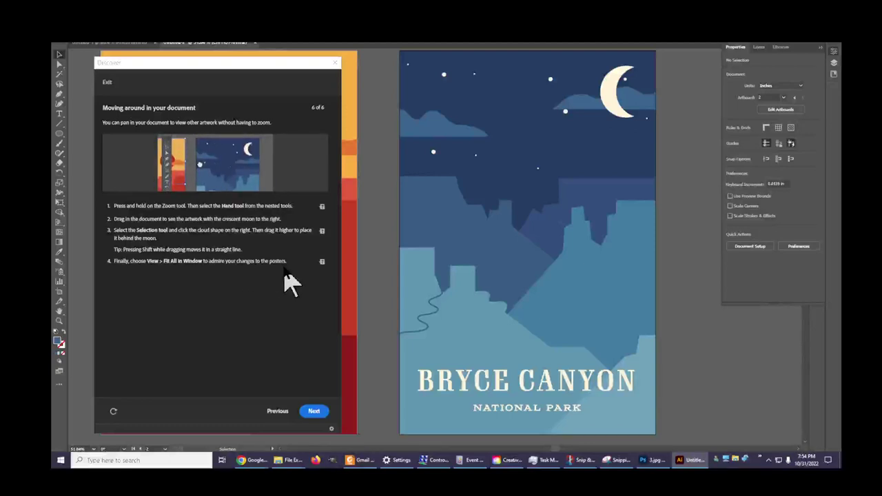
Fit both the sunset and night posters in the window, then complete the 'Take a tour of the app' Discover tutorial.
left_click(194, 43)
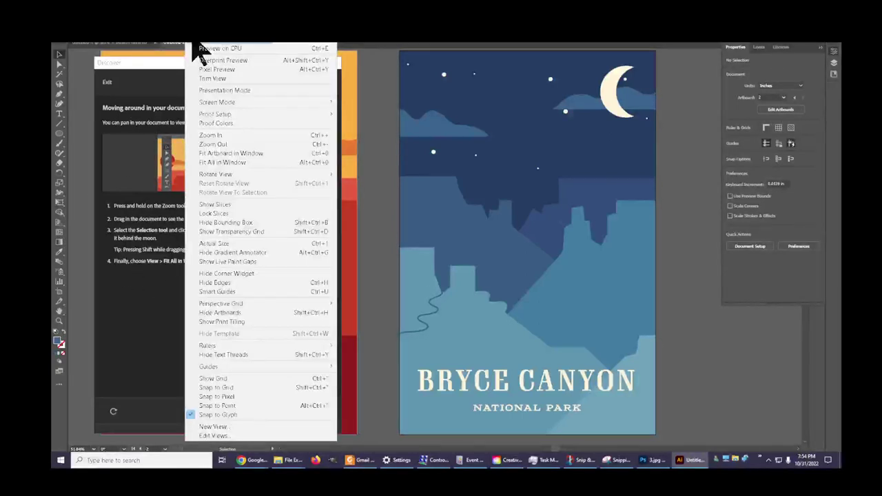
left_click(228, 162)
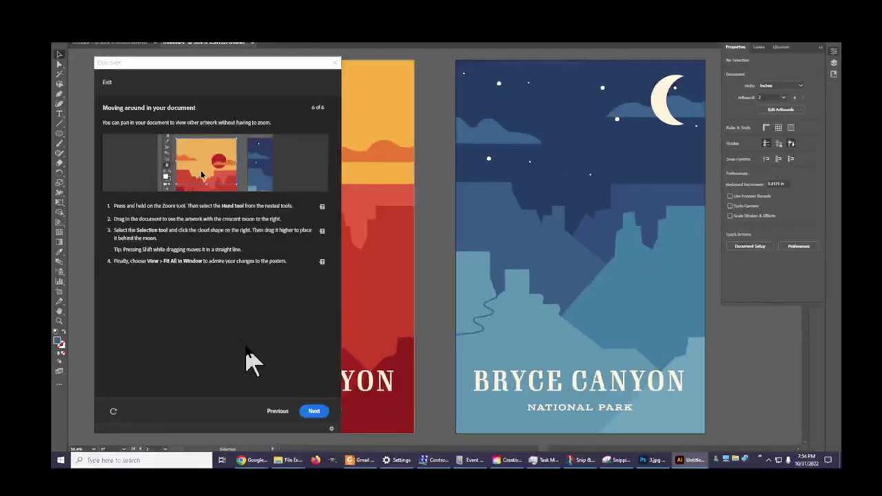
left_click(315, 412)
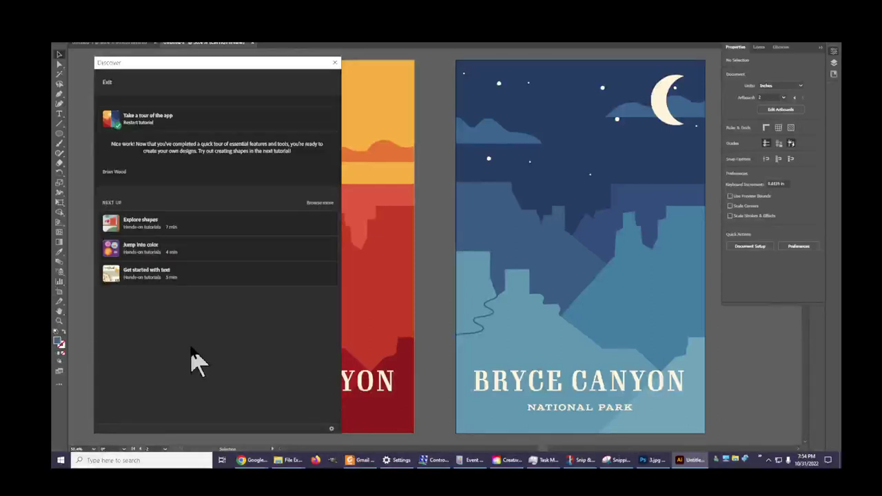